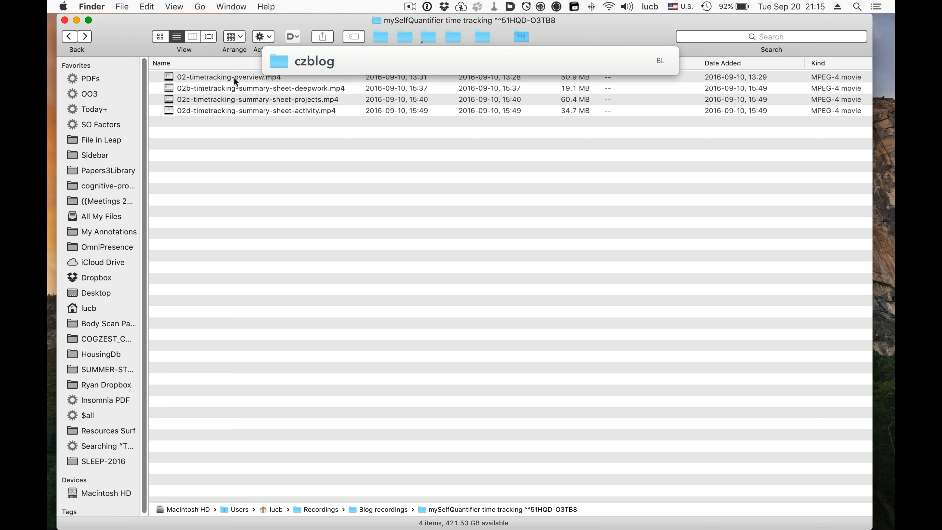
Open the Book Reviews and Responses folder in Finder via a LaunchBar search for 'boo'
{"action": "type", "text": "boo"}
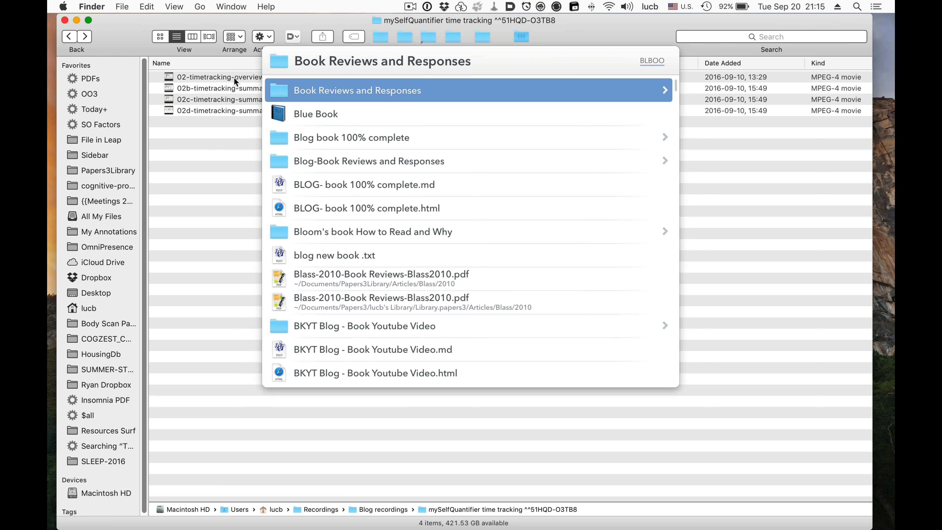
{"action": "key", "text": "Return"}
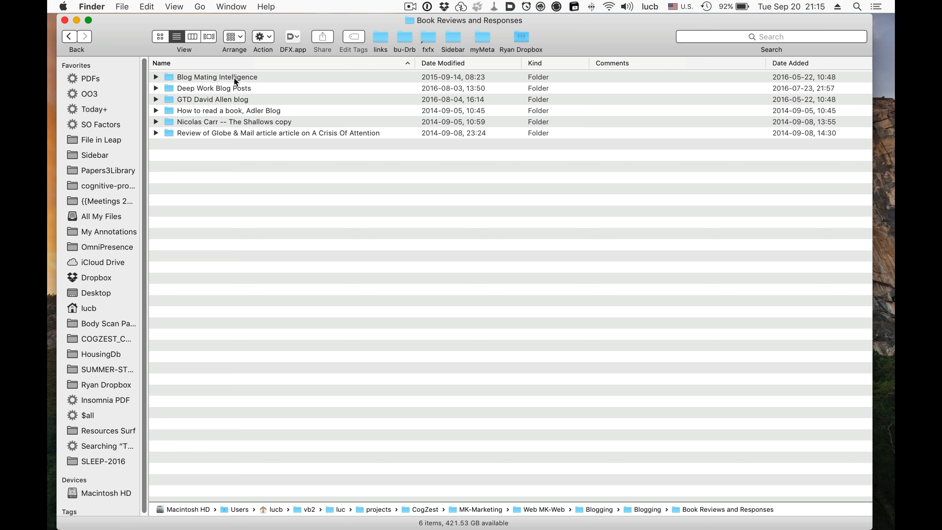
{"action": "key", "text": "super+shift+n"}
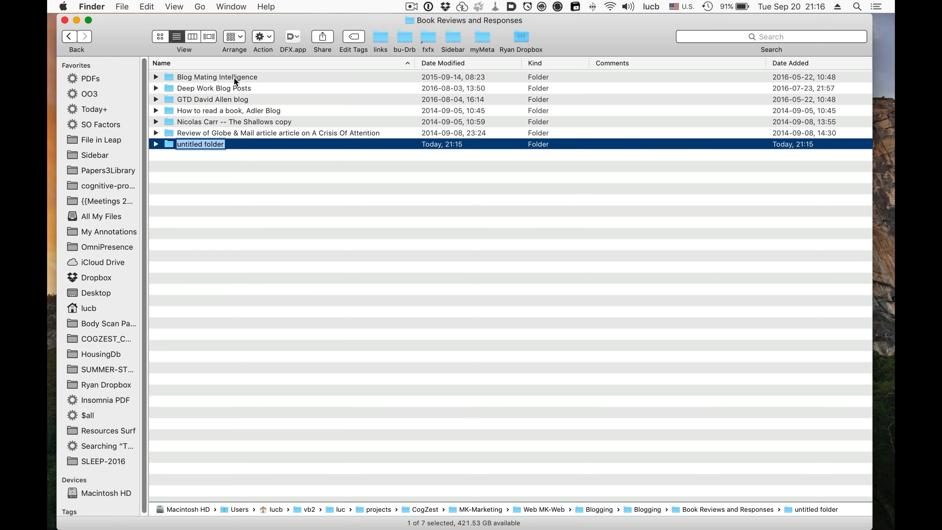
{"action": "type", "text": "Redirect"}
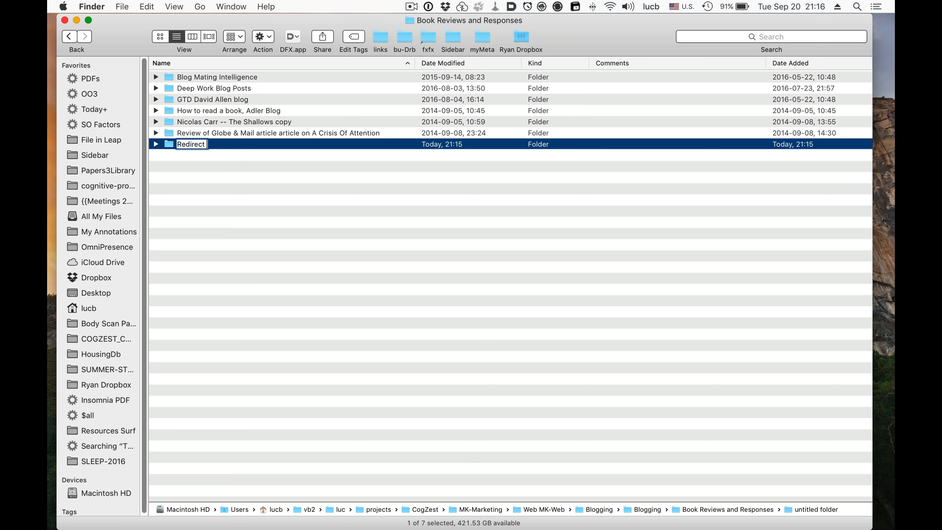
{"action": "type", "text": " Timothy Wilson"}
{"action": "key", "text": "Return"}
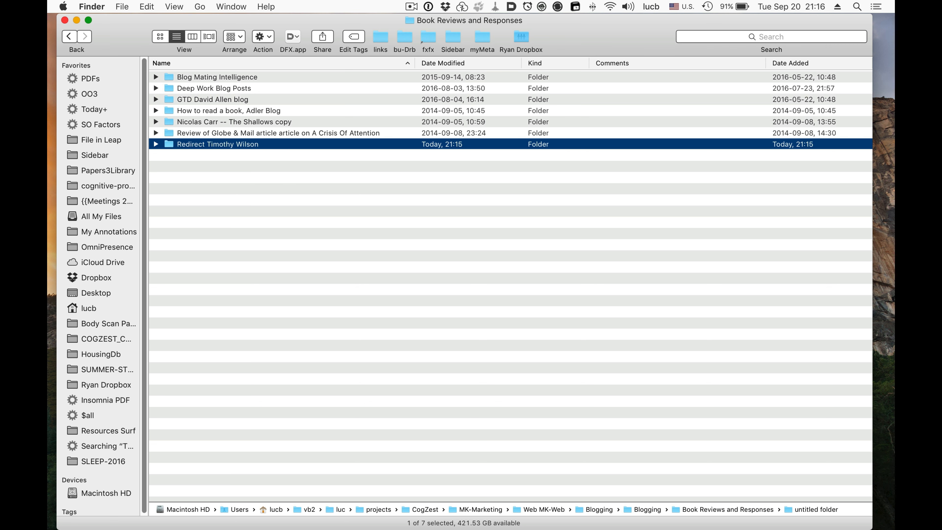
{"action": "key", "text": "super+o"}
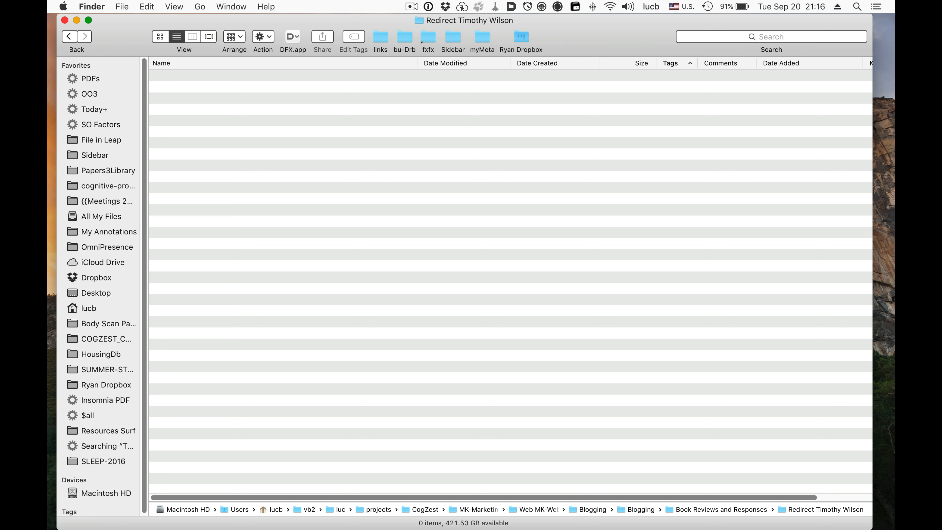
{"action": "key", "text": "super+t"}
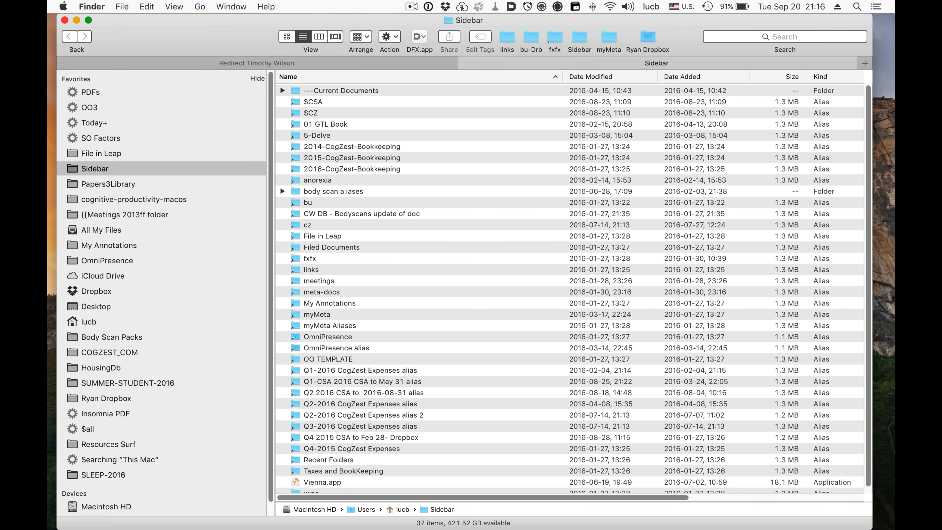
{"action": "key", "text": "super+space"}
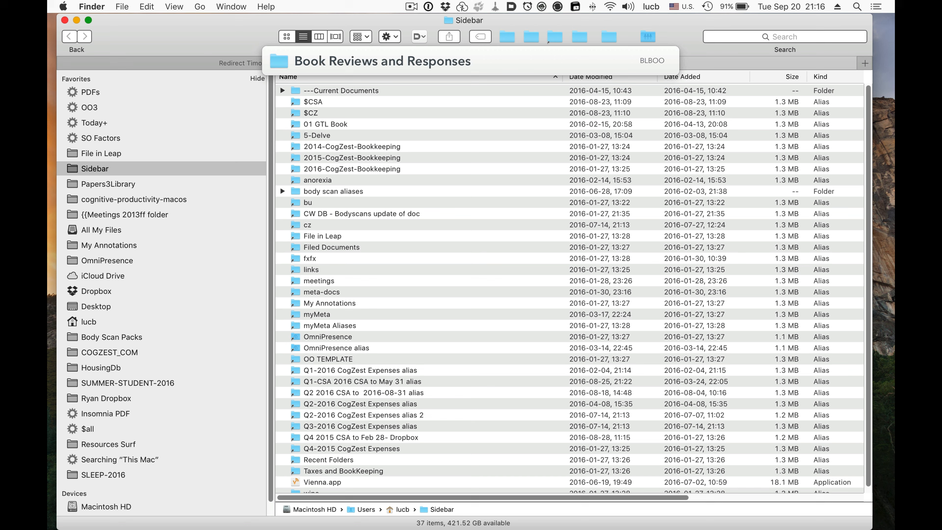
{"action": "type", "text": "oot"}
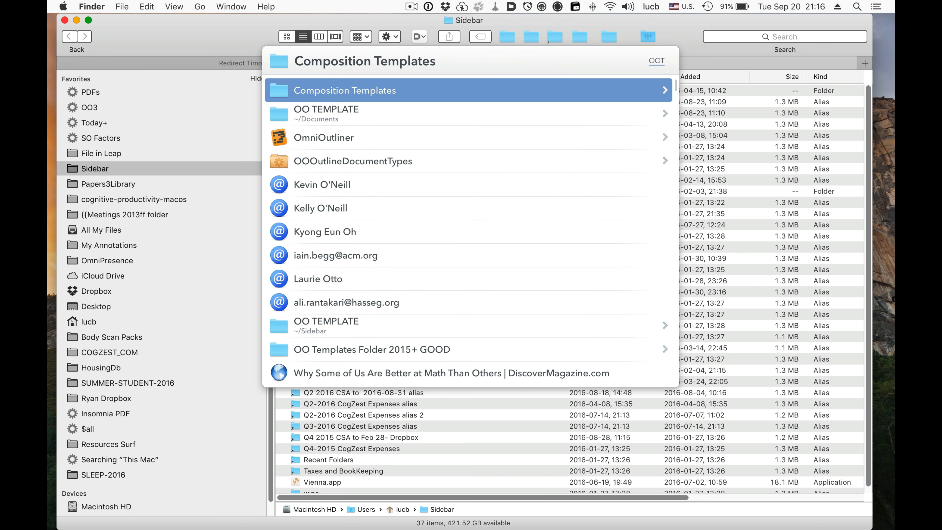
{"action": "key", "text": "Return"}
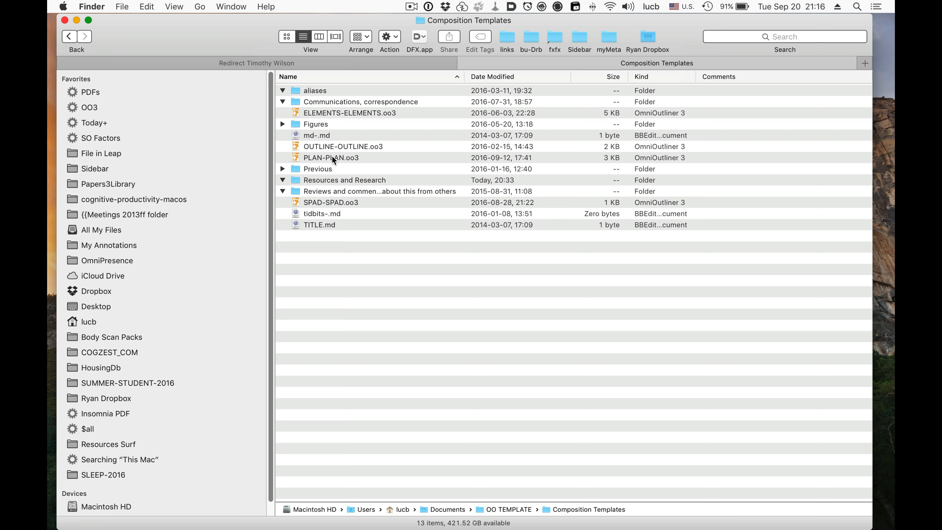
{"action": "key", "text": "super+a"}
{"action": "left_click", "coordinate": [315, 94]}
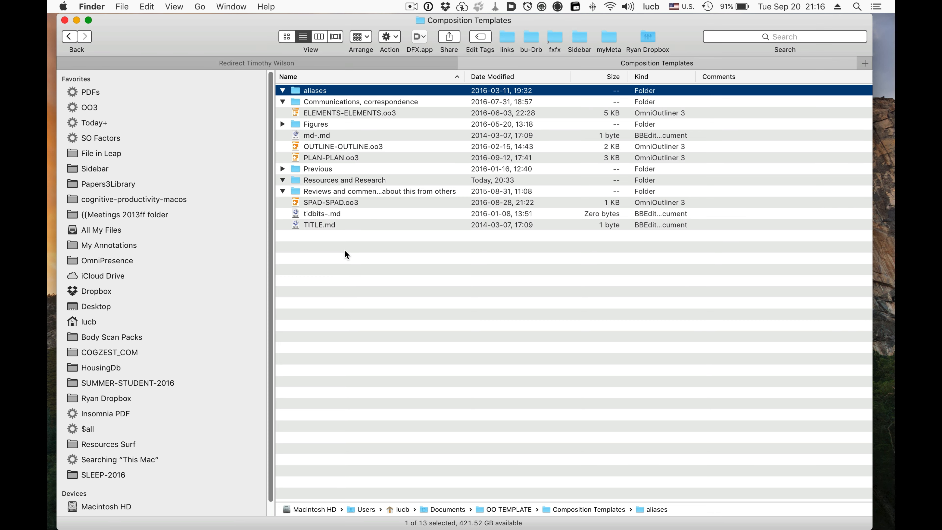
{"action": "left_click", "coordinate": [321, 225], "text": "shift"}
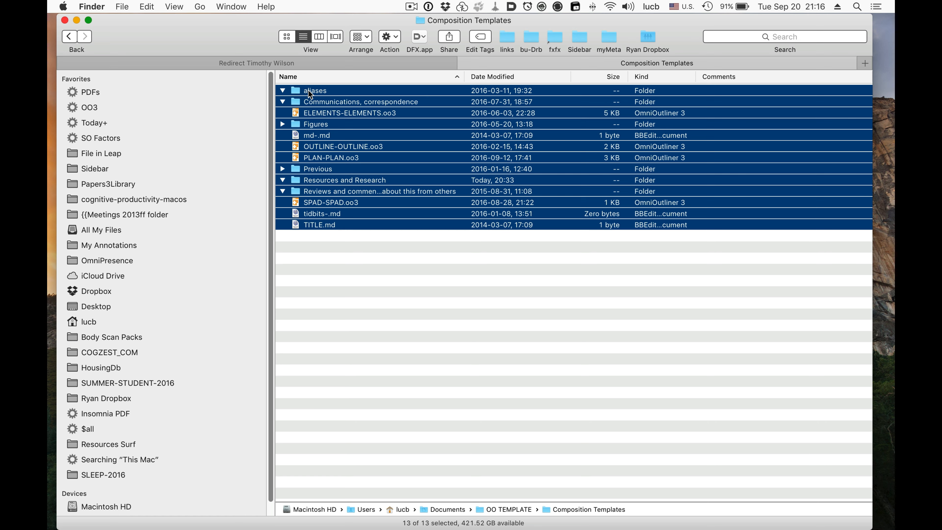
{"action": "left_click_drag", "start_coordinate": [308, 90], "coordinate": [318, 64]}
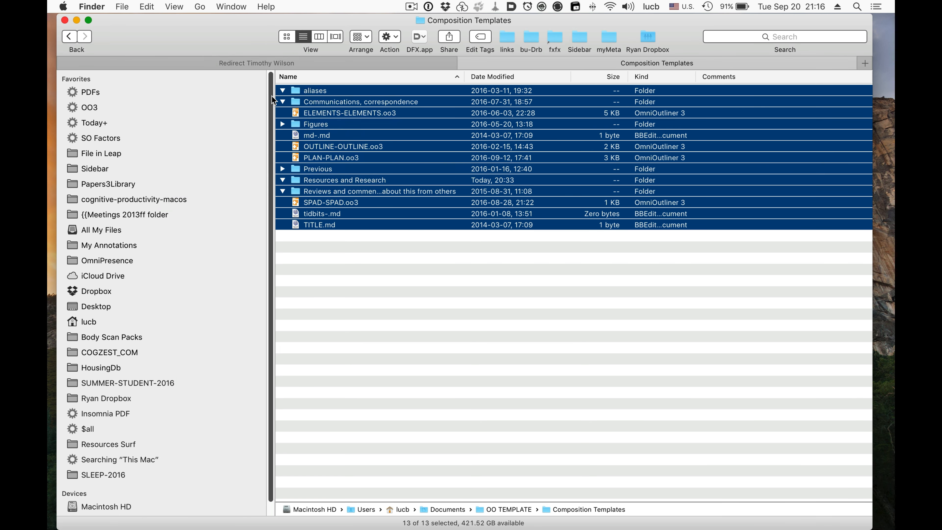
{"action": "left_click", "coordinate": [403, 64]}
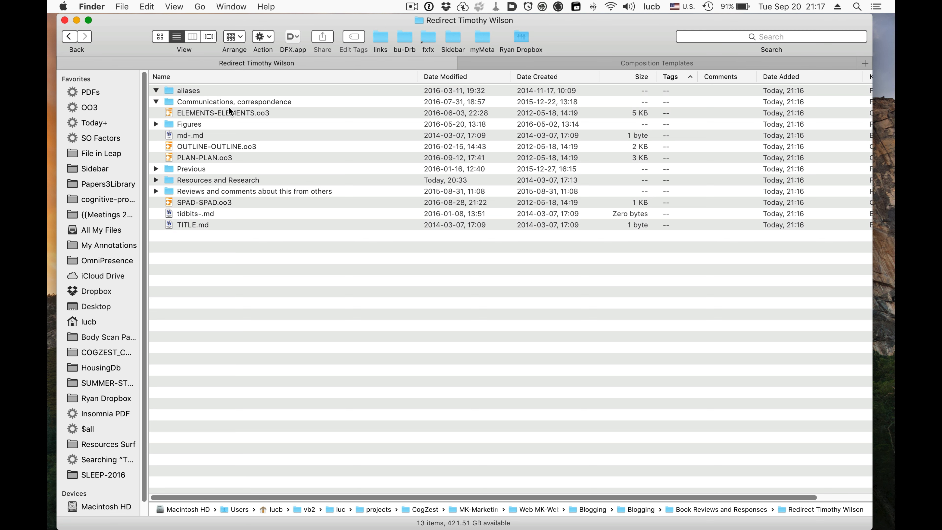
{"action": "key", "text": "super+Up"}
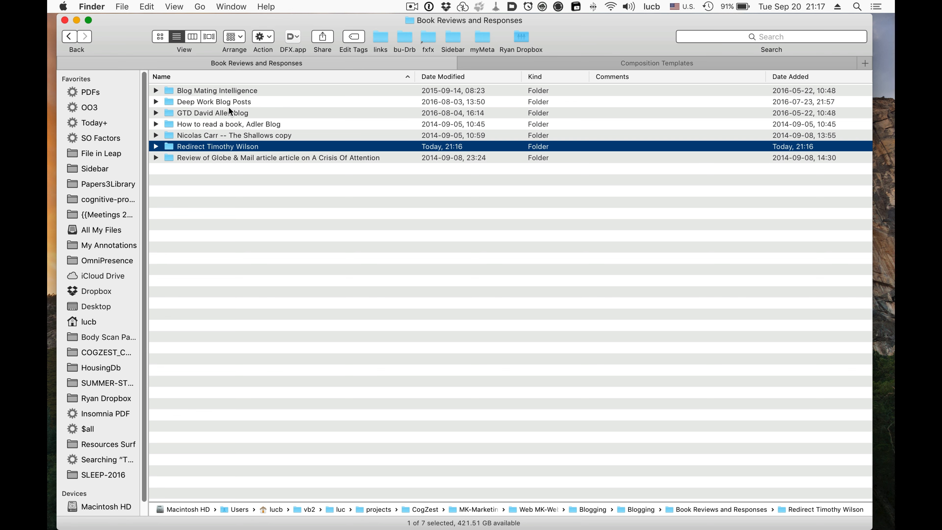
{"action": "key", "text": "Return"}
{"action": "key", "text": "super+c"}
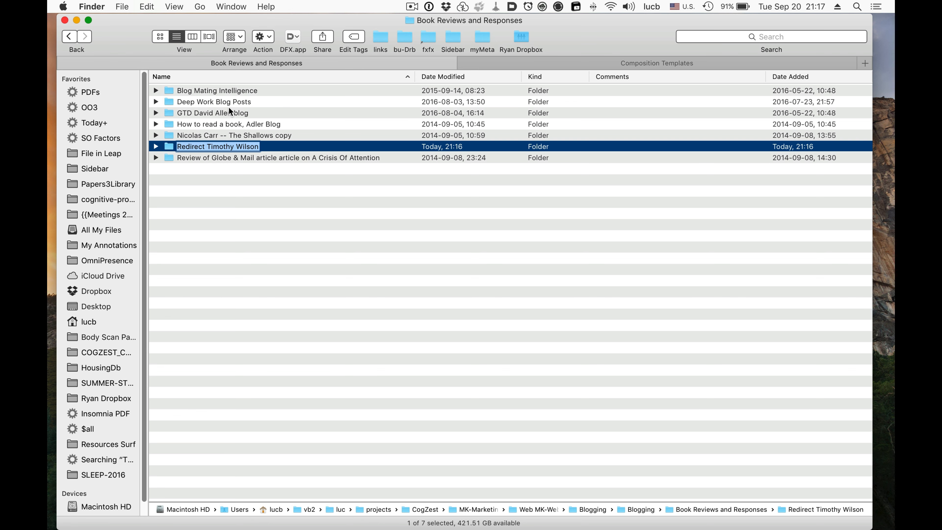
{"action": "key", "text": "Escape"}
{"action": "key", "text": "super+Down"}
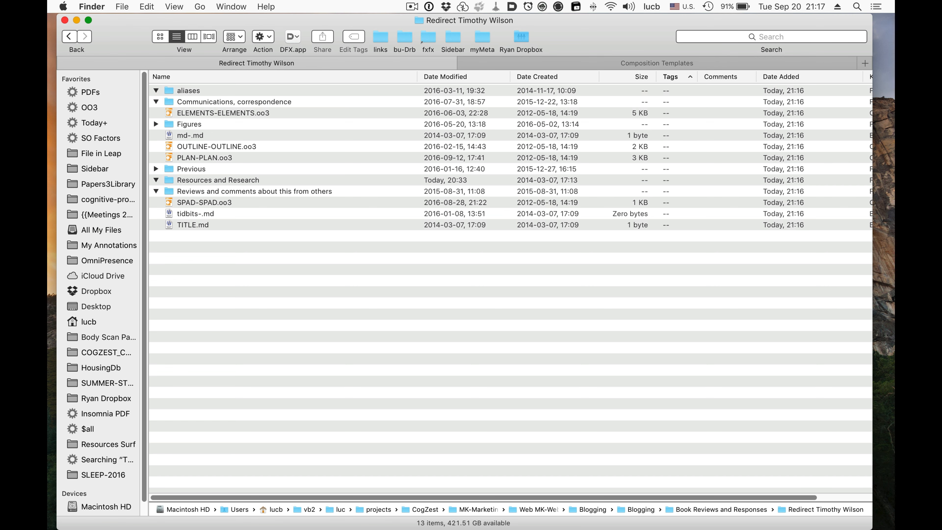
{"action": "key", "text": "super+space"}
{"action": "type", "text": "name"}
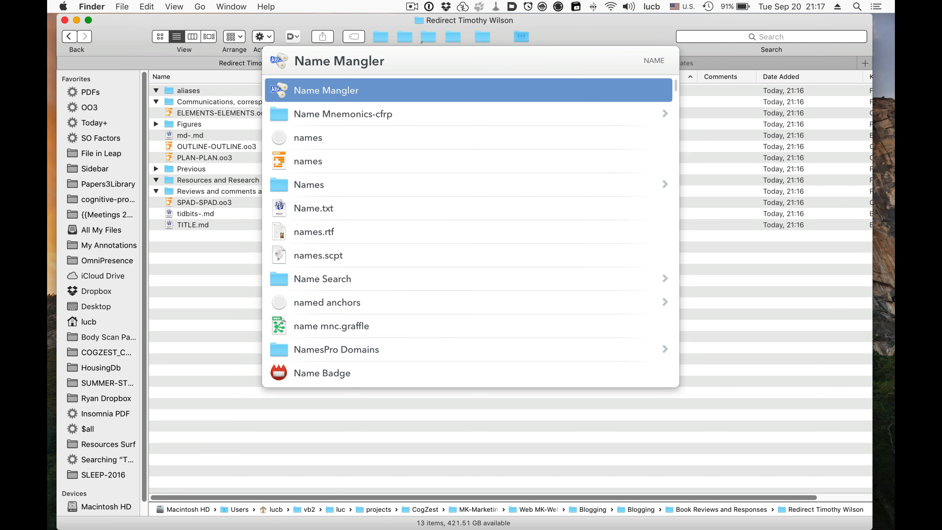
{"action": "key", "text": "Return"}
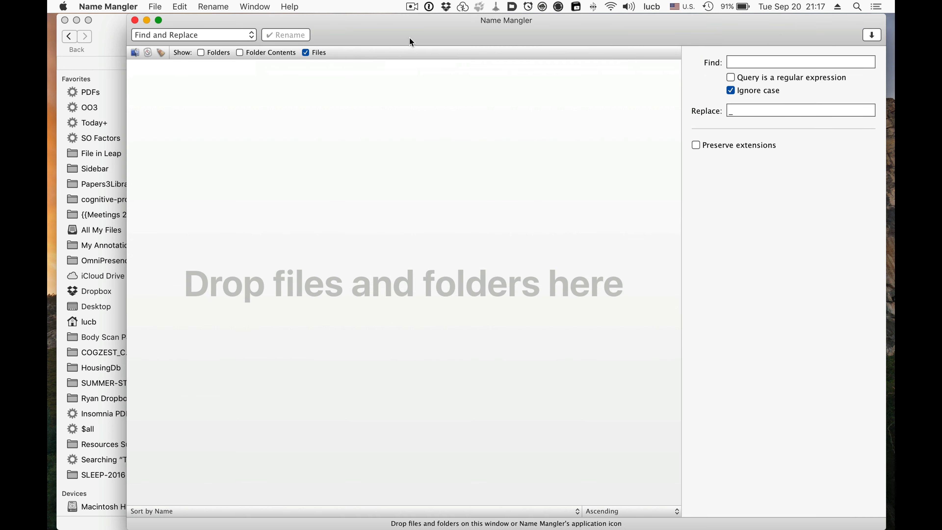
{"action": "mouse_move", "coordinate": [412, 57]}
{"action": "left_mouse_down"}
{"action": "mouse_move", "coordinate": [420, 81]}
{"action": "mouse_move", "coordinate": [459, 83]}
{"action": "mouse_move", "coordinate": [396, 56]}
{"action": "left_mouse_up"}
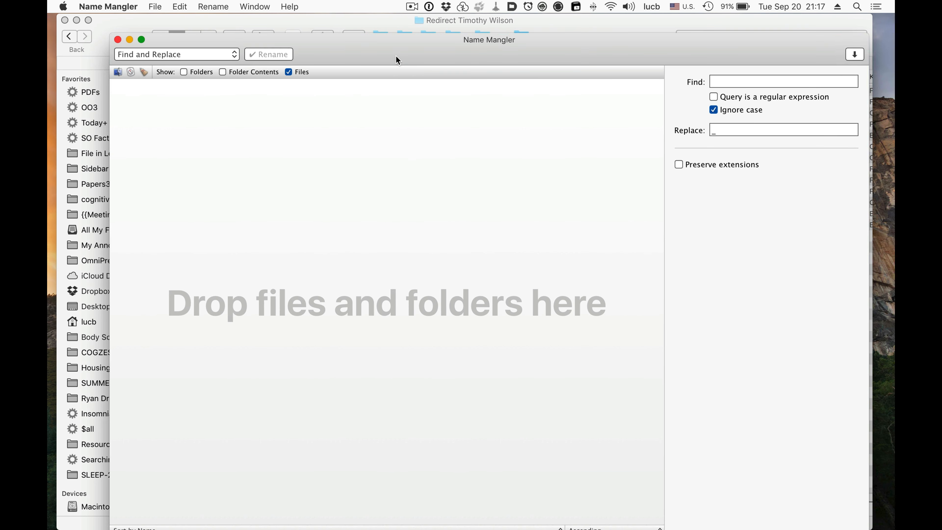
{"action": "left_click", "coordinate": [739, 82]}
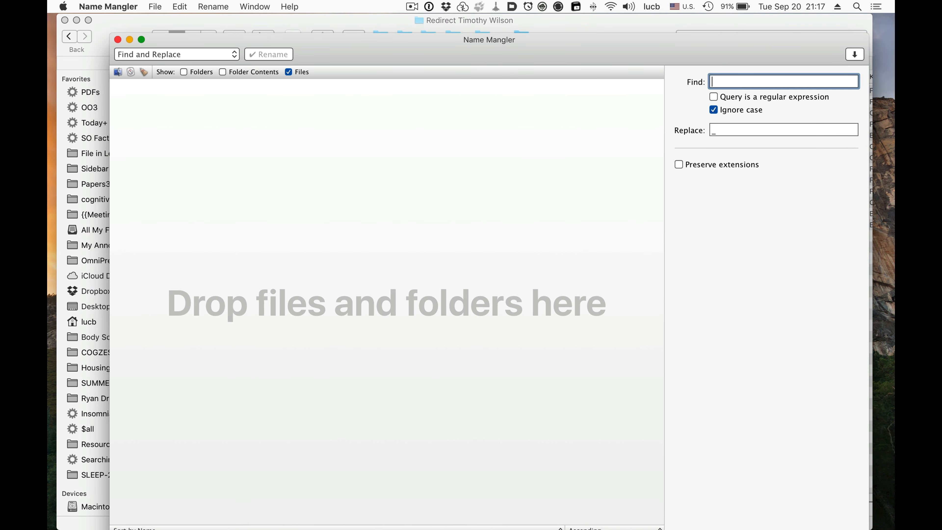
{"action": "type", "text": "-"}
{"action": "key", "text": "Tab"}
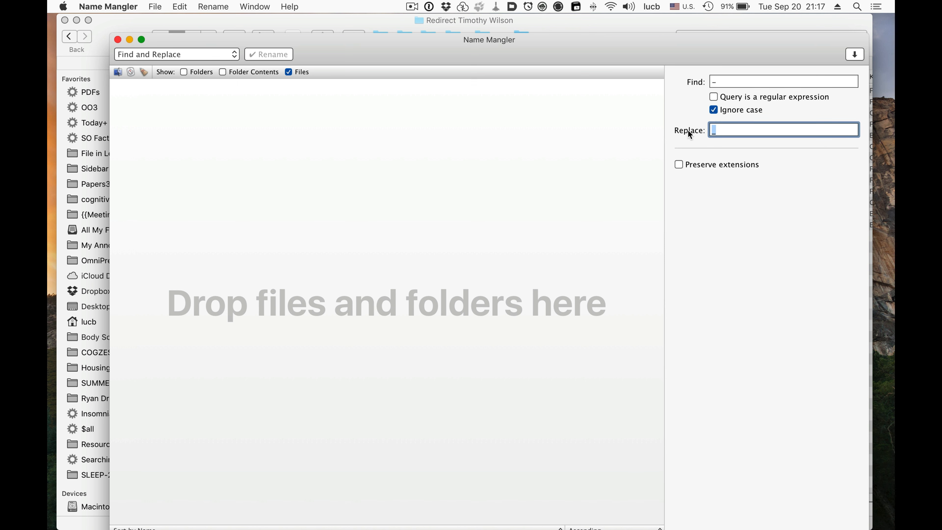
{"action": "type", "text": "-"}
{"action": "key", "text": "super+v"}
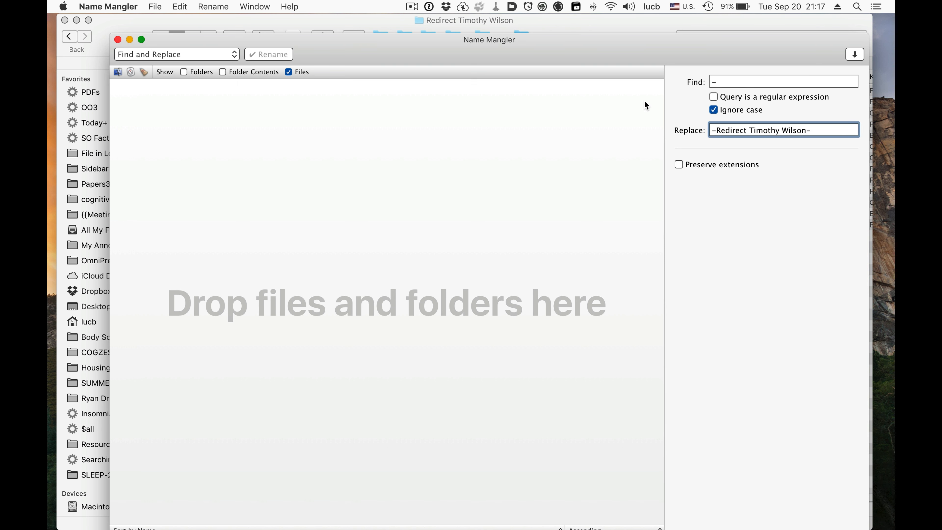
Load all 13 project files into Name Mangler and apply the rename
{"action": "left_click_drag", "start_coordinate": [551, 40], "coordinate": [888, 24]}
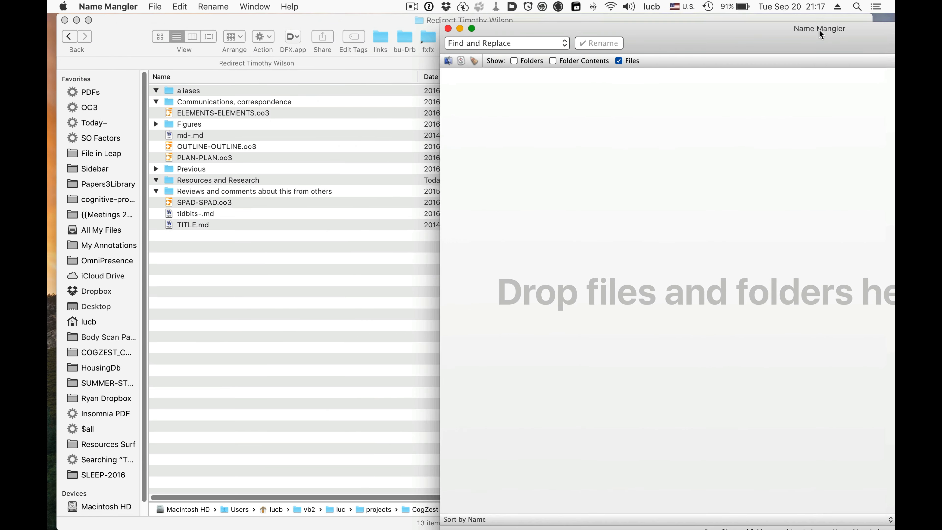
{"action": "left_click", "coordinate": [338, 249]}
{"action": "key", "text": "super+a"}
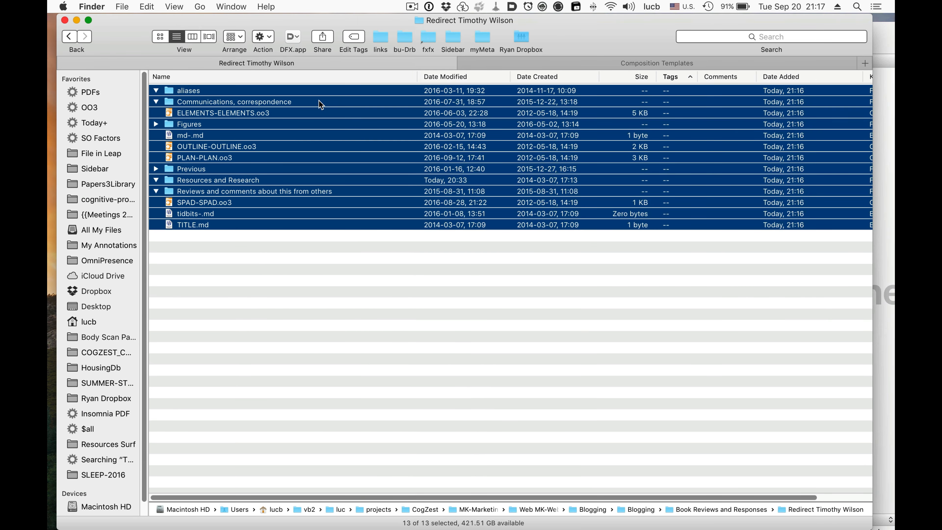
{"action": "left_click_drag", "start_coordinate": [216, 105], "coordinate": [879, 102]}
{"action": "left_click_drag", "start_coordinate": [868, 41], "coordinate": [532, 17]}
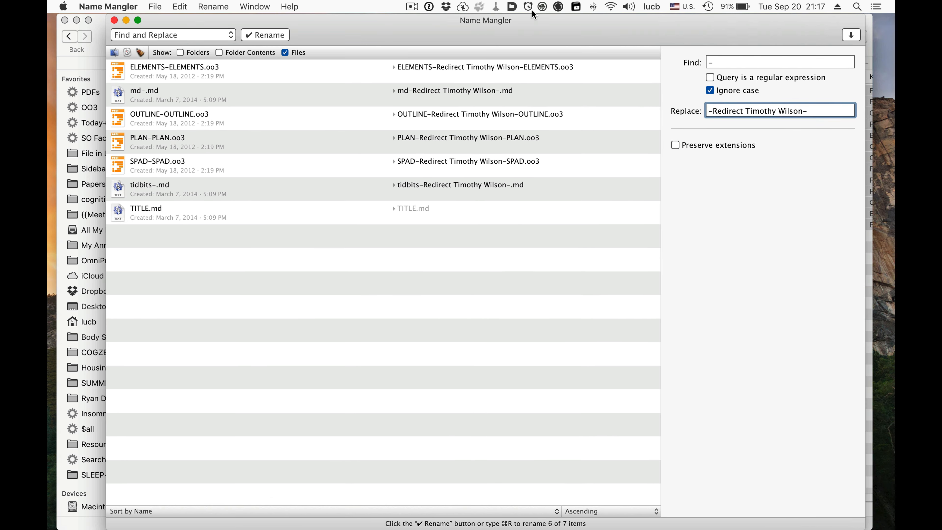
{"action": "left_click", "coordinate": [268, 34]}
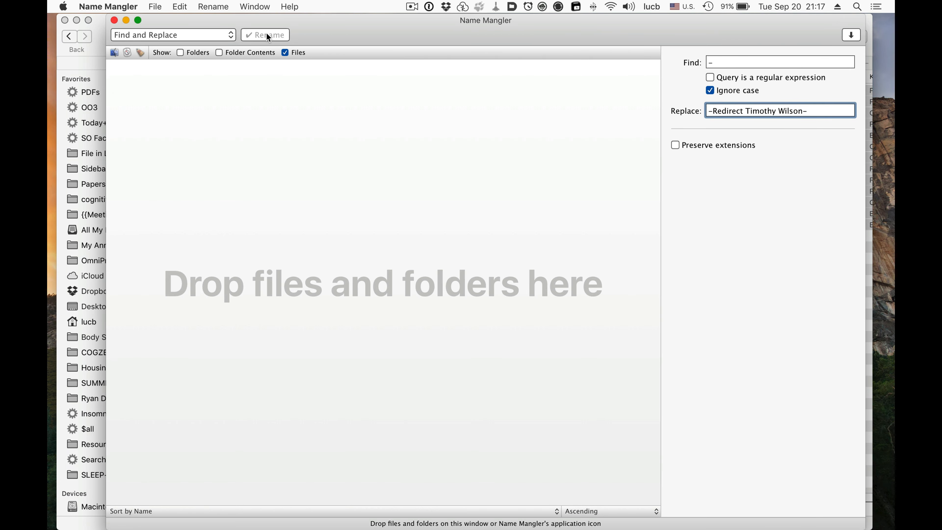
{"action": "left_click", "coordinate": [105, 41]}
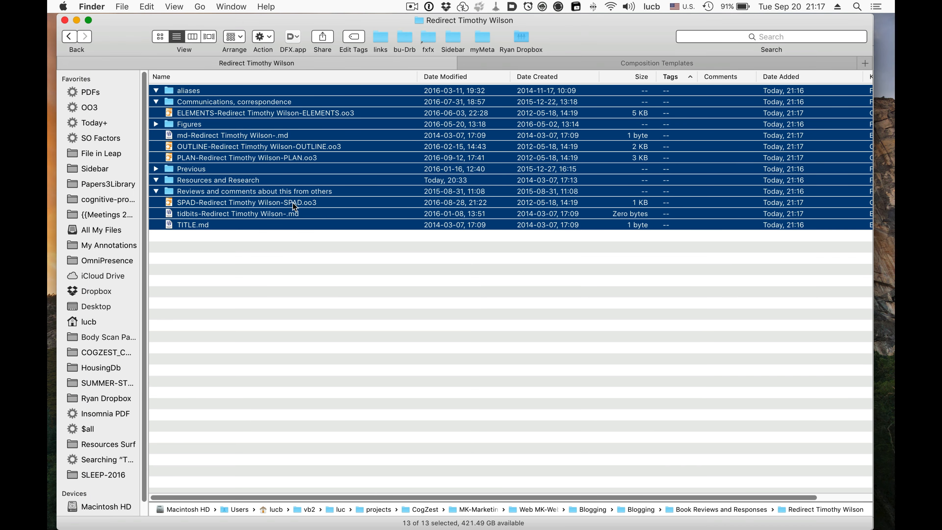
{"action": "left_click", "coordinate": [294, 273]}
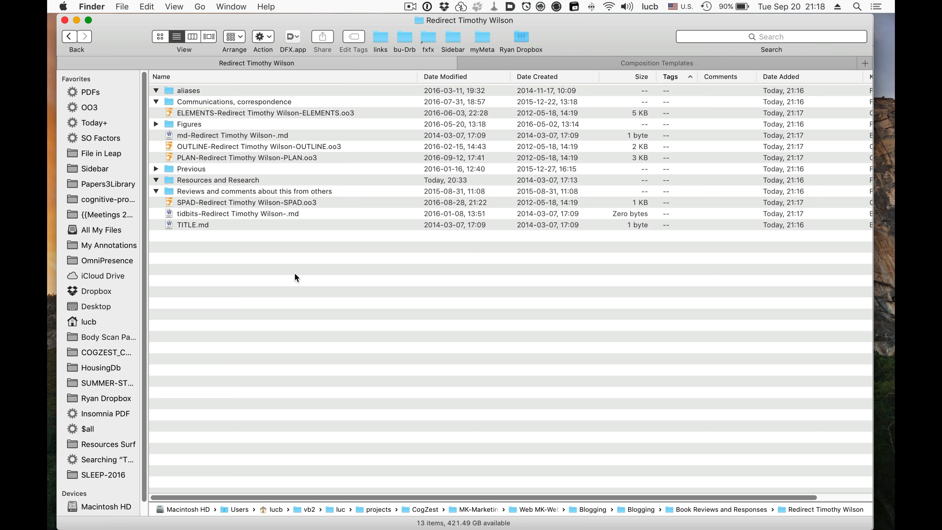
{"action": "left_click", "coordinate": [231, 104]}
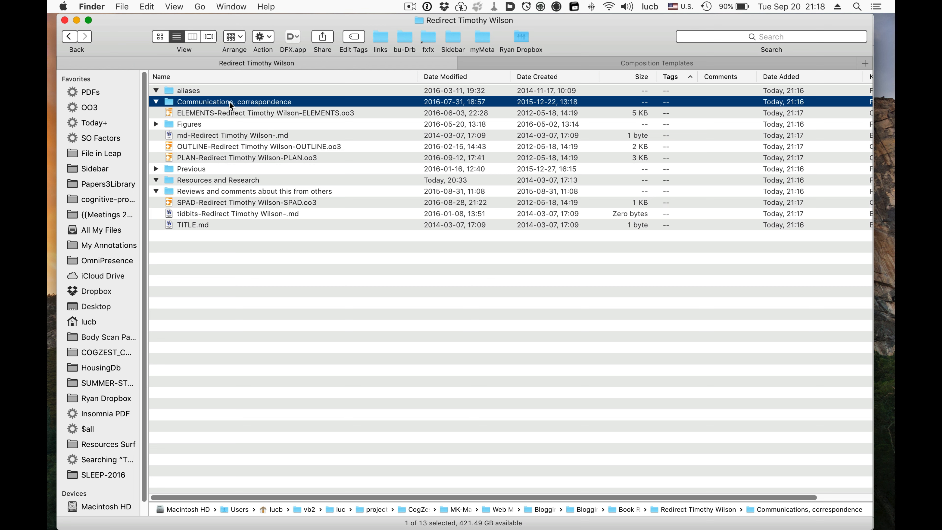
{"action": "key", "text": "Down"}
{"action": "key", "text": "Down"}
{"action": "key", "text": "Down"}
{"action": "key", "text": "Down"}
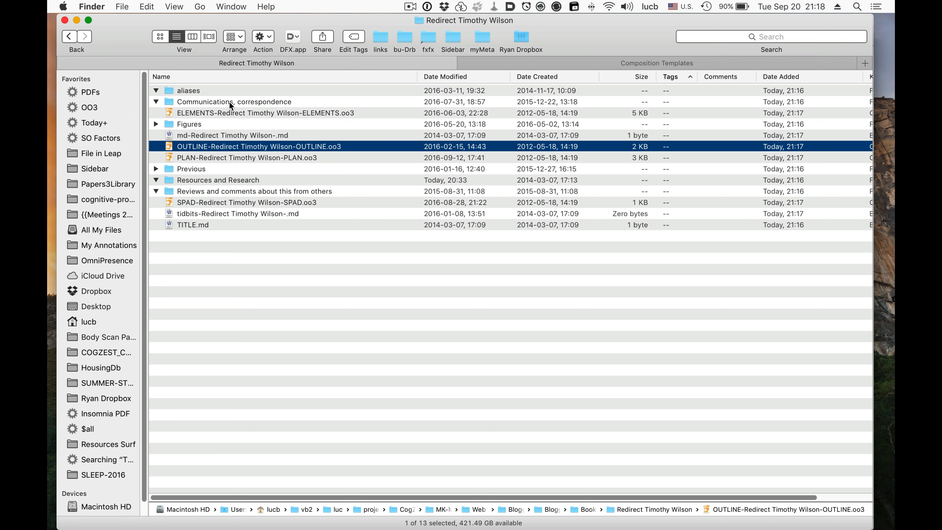
{"action": "key", "text": "Up"}
{"action": "key", "text": "Up"}
{"action": "key", "text": "Up"}
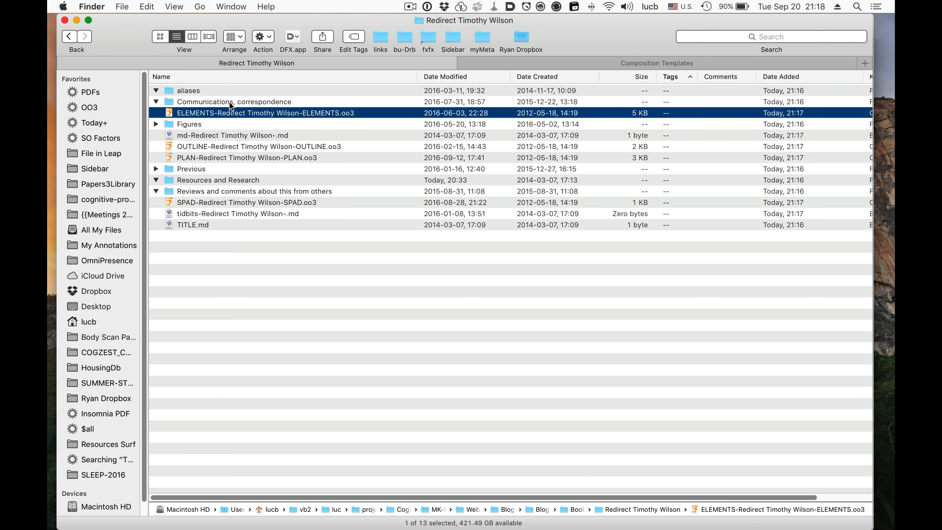
{"action": "key", "text": "Return"}
{"action": "key", "text": "Left"}
{"action": "key", "text": "Return"}
{"action": "left_click", "coordinate": [286, 280]}
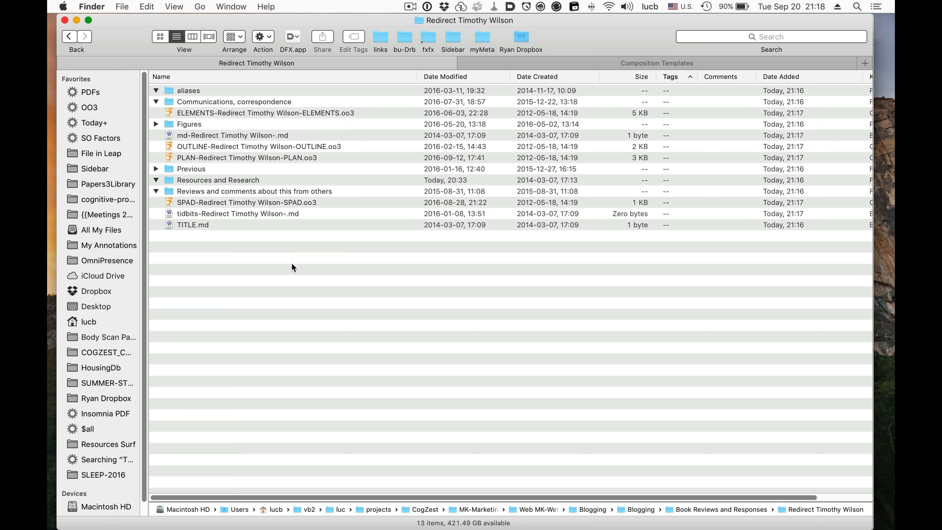
{"action": "key", "text": "e"}
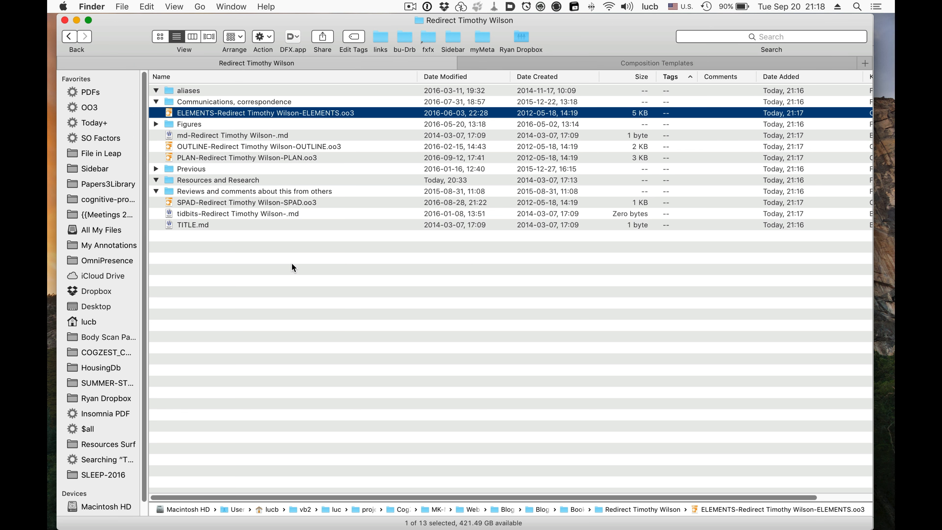
{"action": "key", "text": "o"}
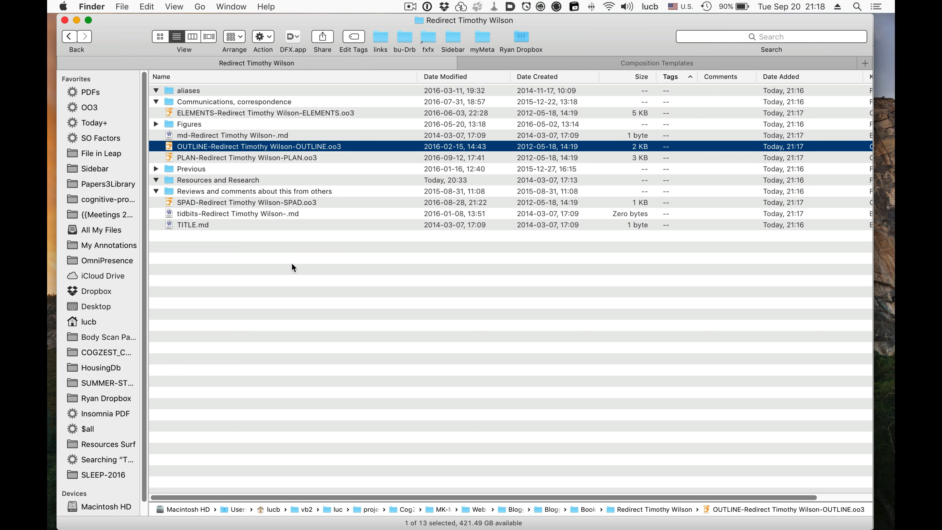
{"action": "key", "text": "e"}
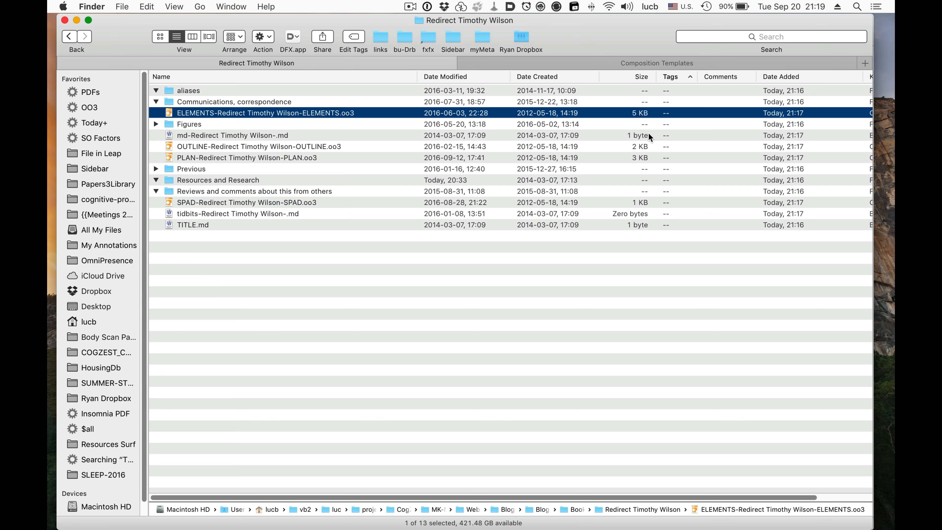
{"action": "key", "text": "Up"}
{"action": "key", "text": "Up"}
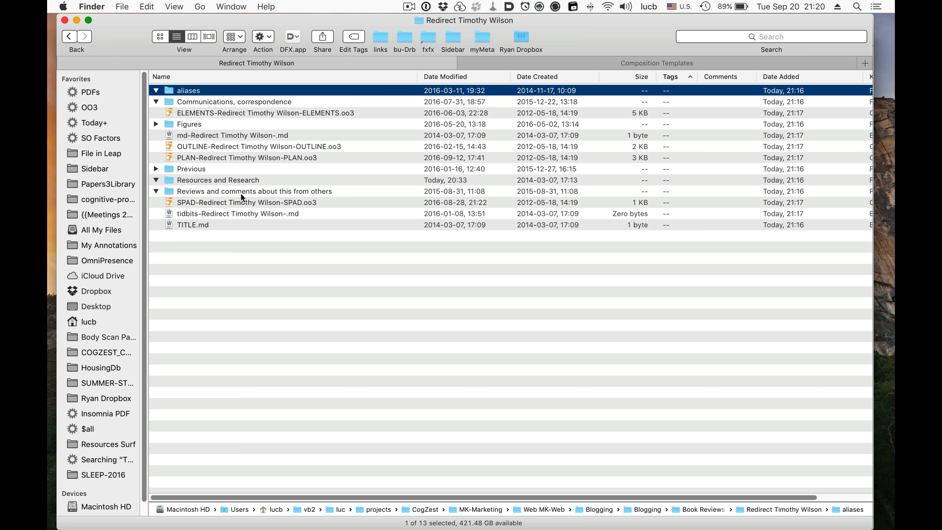
{"action": "left_click", "coordinate": [205, 103]}
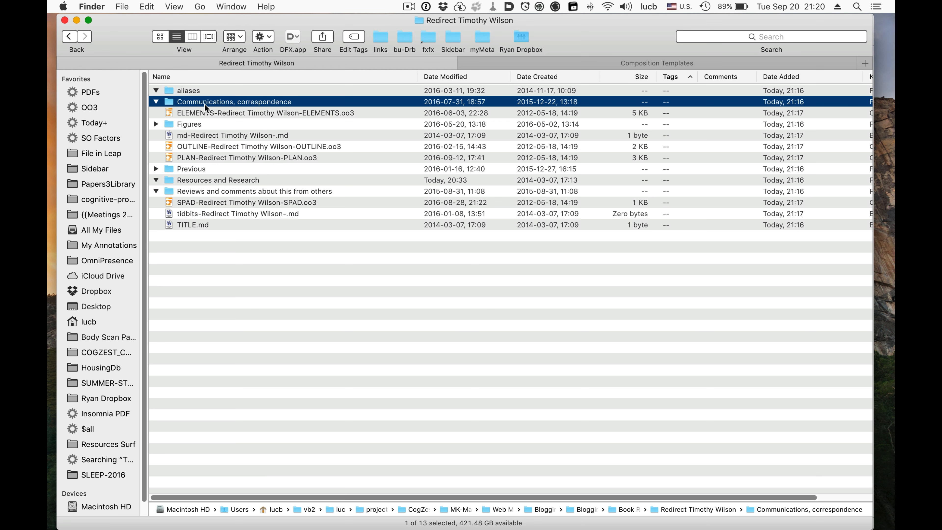
{"action": "left_click", "coordinate": [216, 115]}
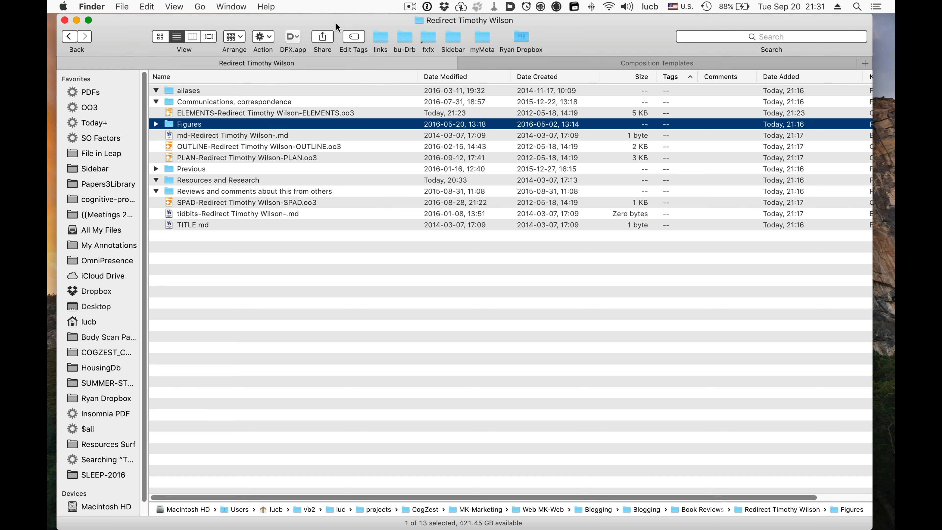
Expand Figures, open -.graffle in OmniGraffle to view its blank Tidbits canvas, and close it
{"action": "key", "text": "Right"}
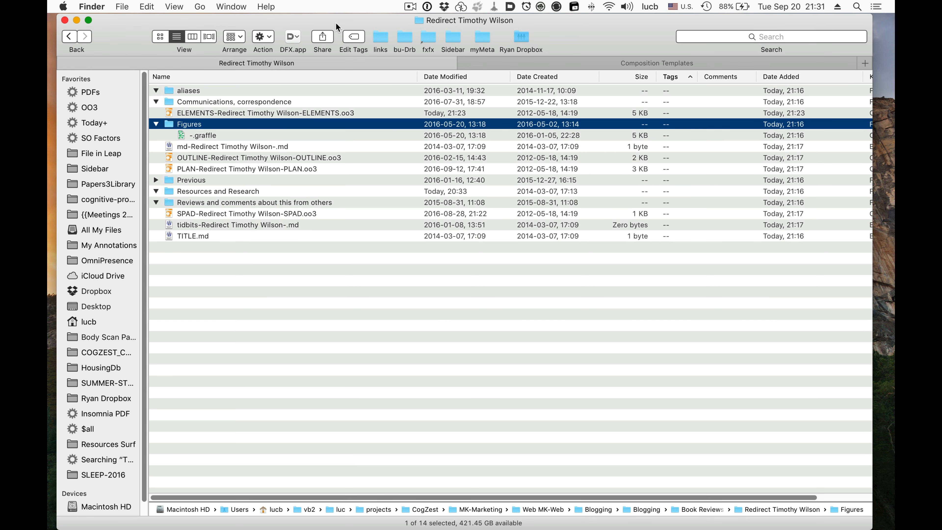
{"action": "key", "text": "Down"}
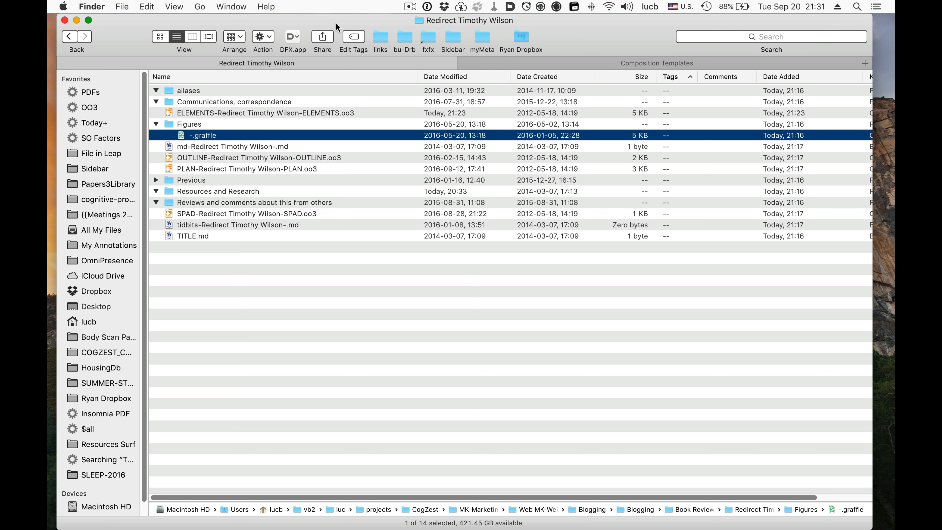
{"action": "key", "text": "super+o"}
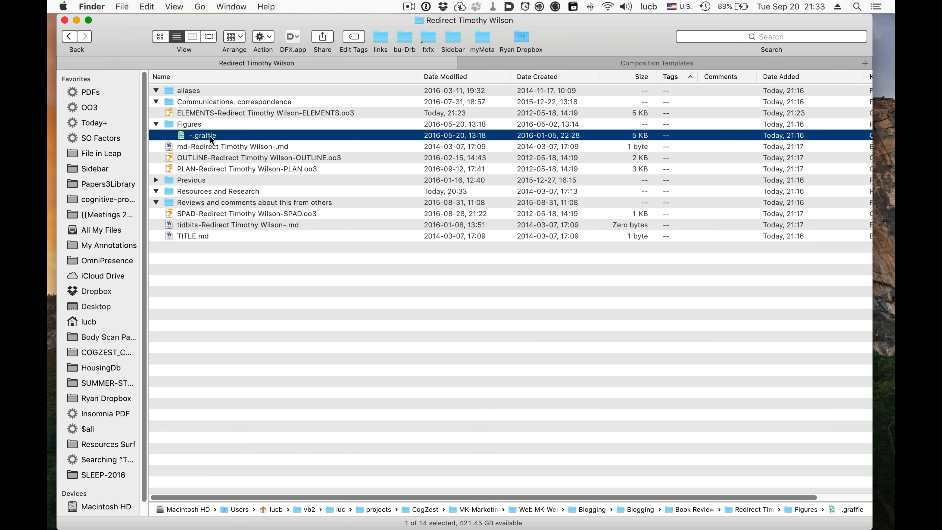
{"action": "double_click", "coordinate": [210, 136]}
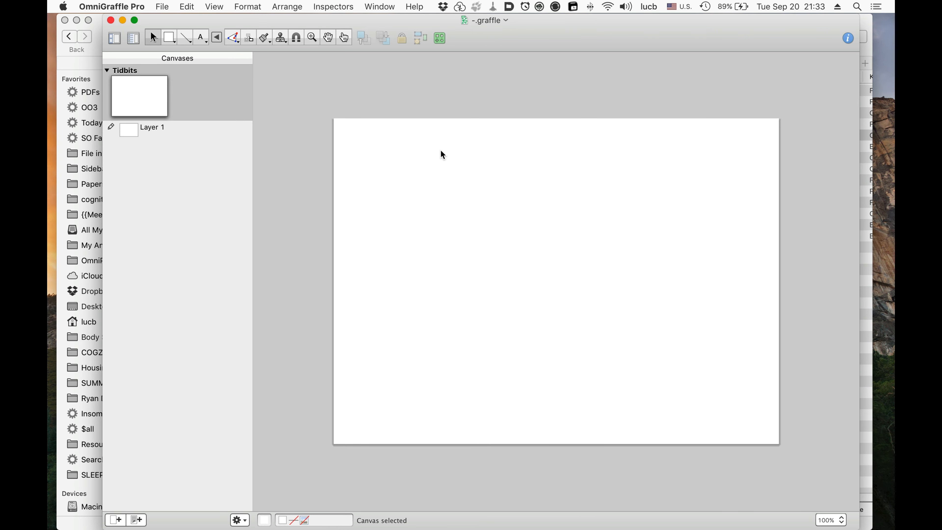
{"action": "key", "text": "super+w"}
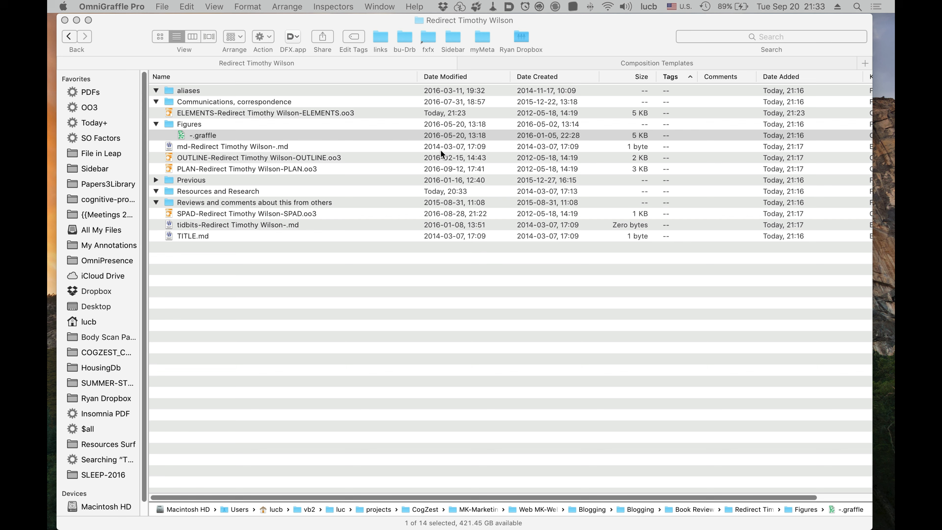
{"action": "left_click", "coordinate": [223, 141]}
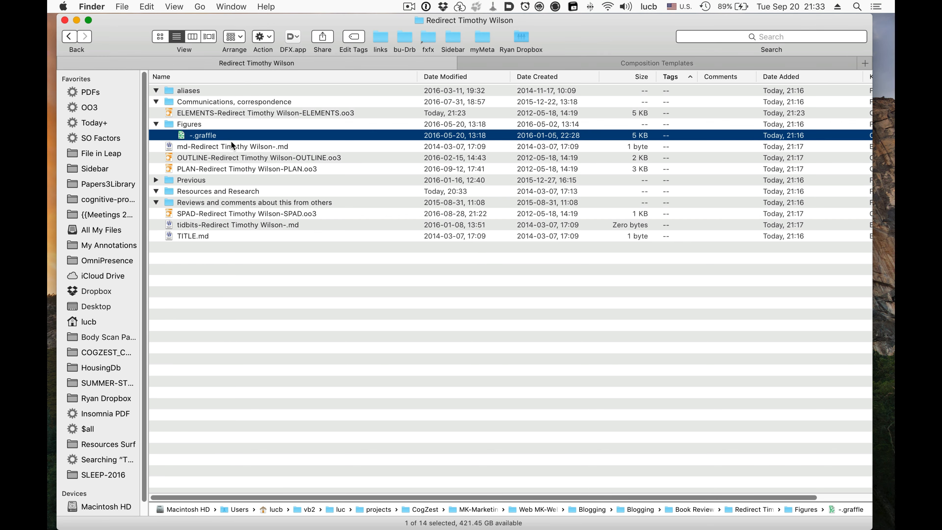
{"action": "key", "text": "Return"}
{"action": "key", "text": "Escape"}
{"action": "key", "text": "super+Up"}
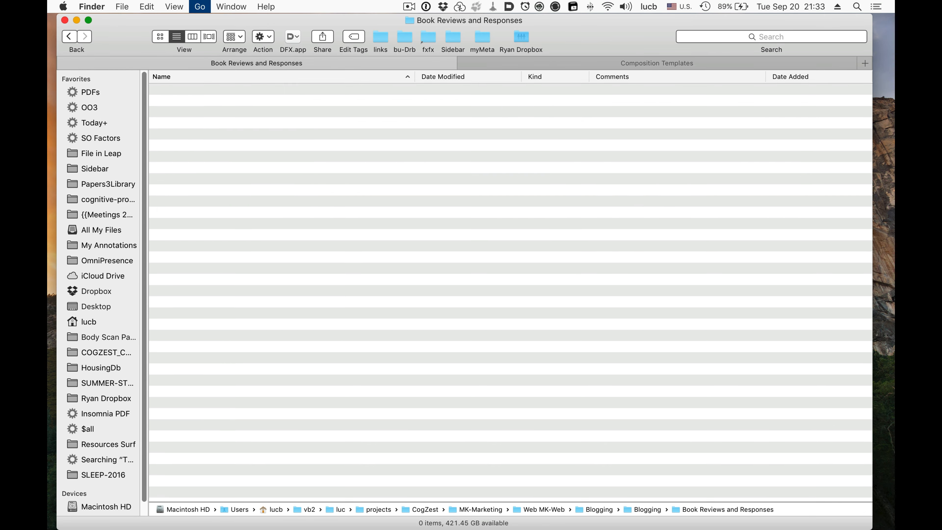
{"action": "key", "text": "Return"}
{"action": "key", "text": "super+c"}
{"action": "key", "text": "Escape"}
{"action": "key", "text": "super+Down"}
{"action": "key", "text": "Down"}
{"action": "key", "text": "Down"}
{"action": "key", "text": "Down"}
{"action": "key", "text": "Down"}
{"action": "key", "text": "Down"}
{"action": "key", "text": "Return"}
{"action": "key", "text": "Left"}
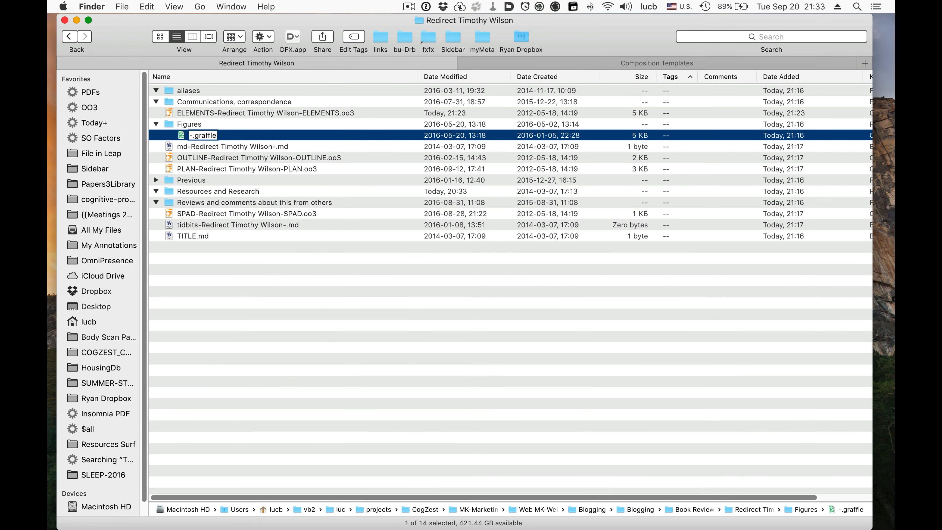
{"action": "key", "text": "super+v"}
{"action": "key", "text": "BackSpace"}
{"action": "key", "text": "Return"}
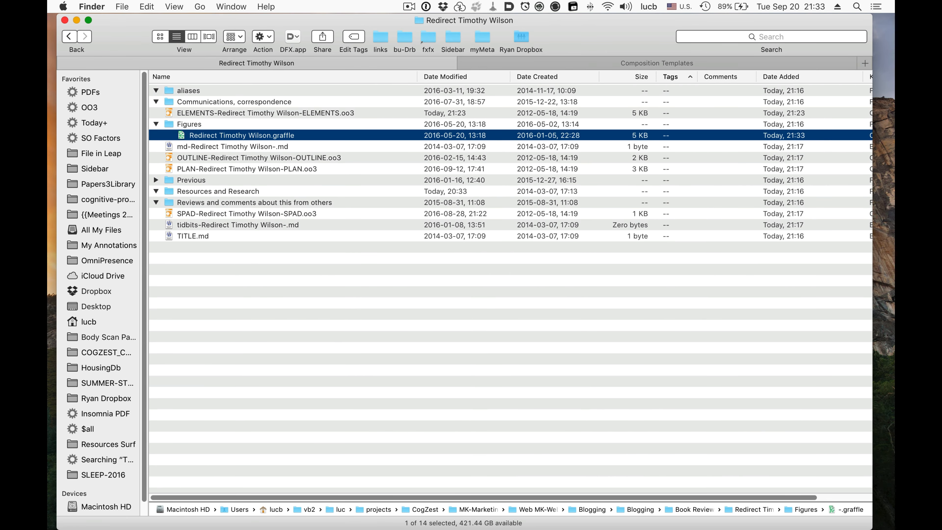
{"action": "key", "text": "Left"}
{"action": "key", "text": "Left"}
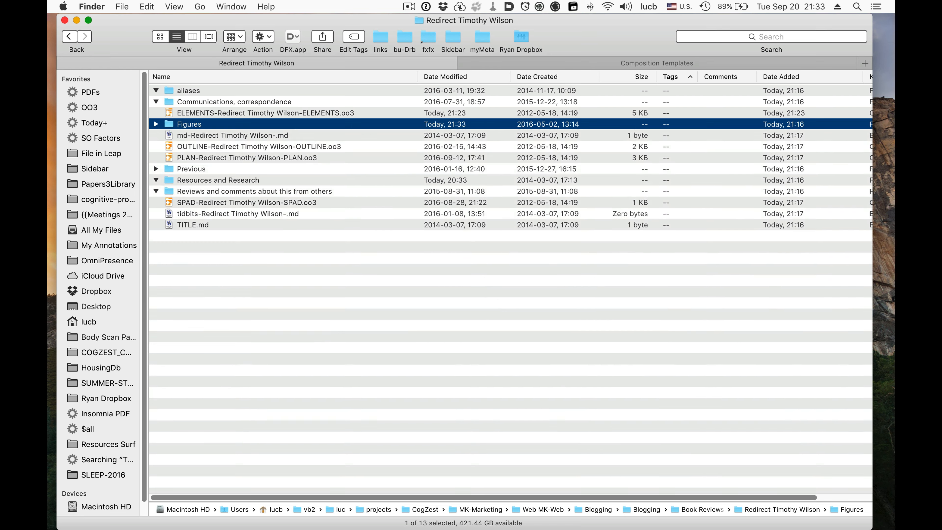
{"action": "key", "text": "Down"}
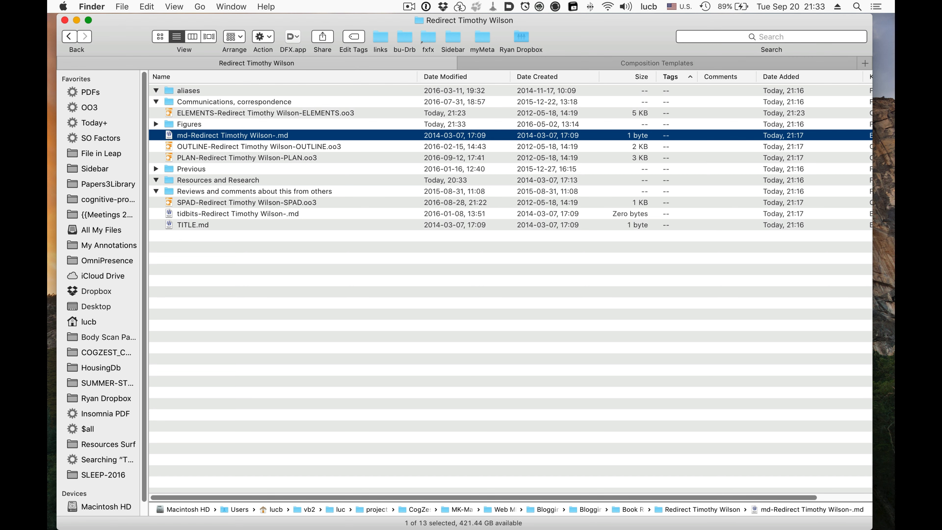
Step past the OUTLINE and PLAN files and expand the empty Previous folder
{"action": "key", "text": "Down"}
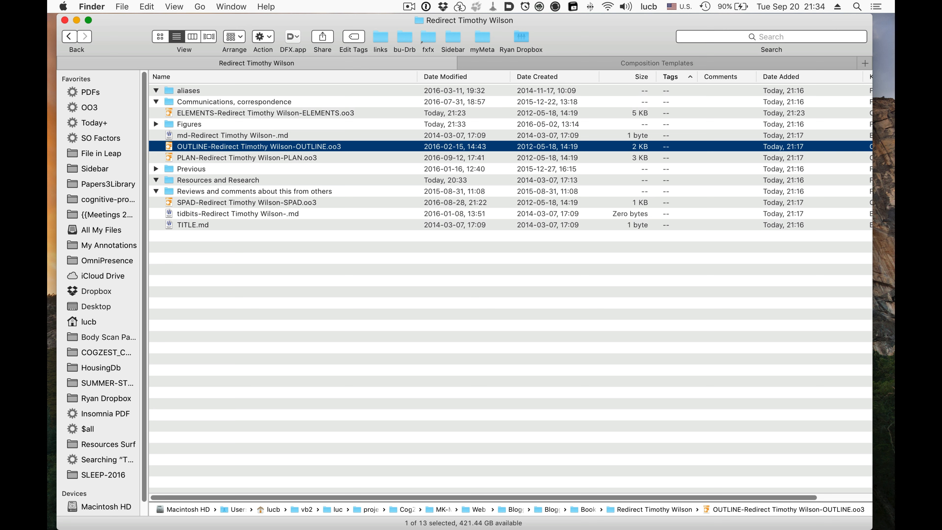
{"action": "key", "text": "Down"}
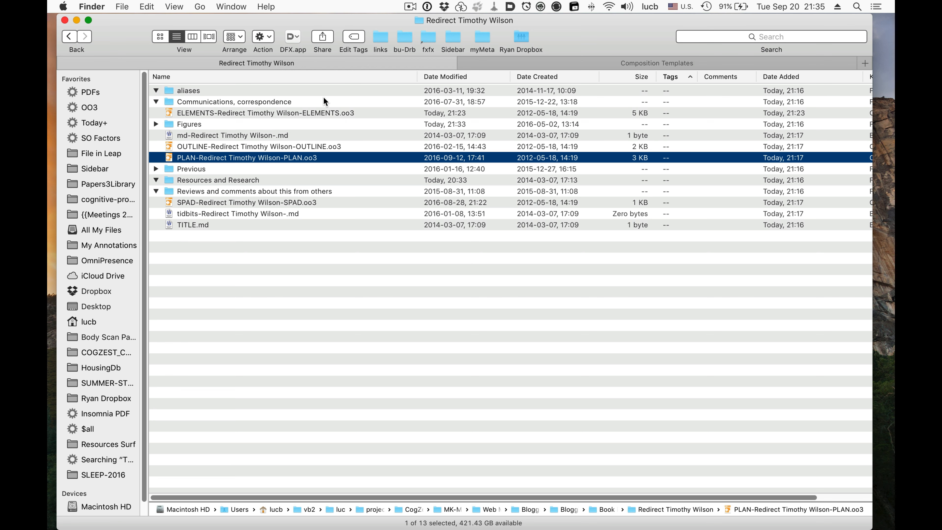
{"action": "key", "text": "Down"}
{"action": "key", "text": "Right"}
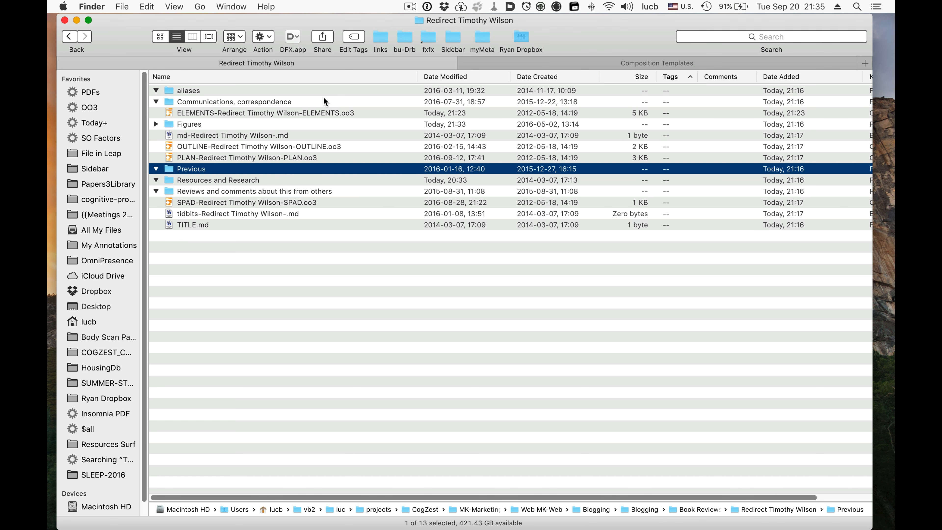
{"action": "key", "text": "Down"}
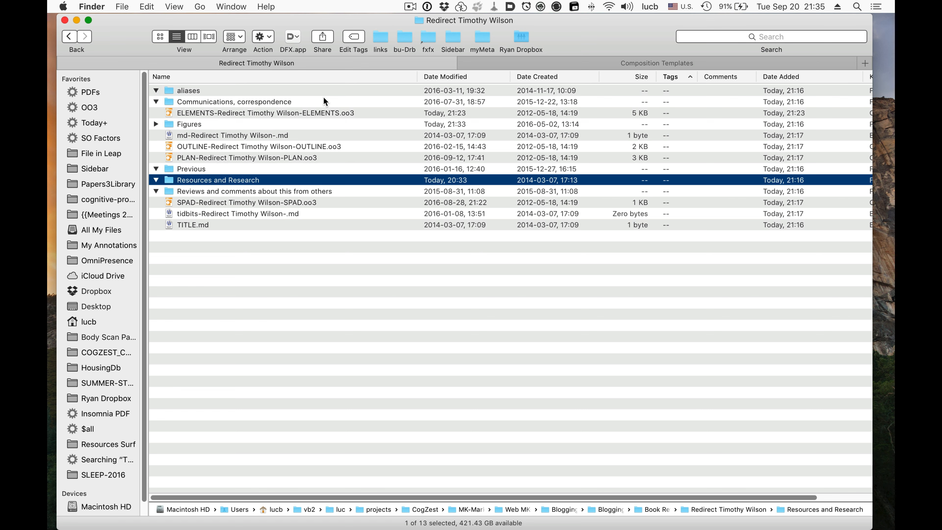
{"action": "left_click", "coordinate": [207, 92]}
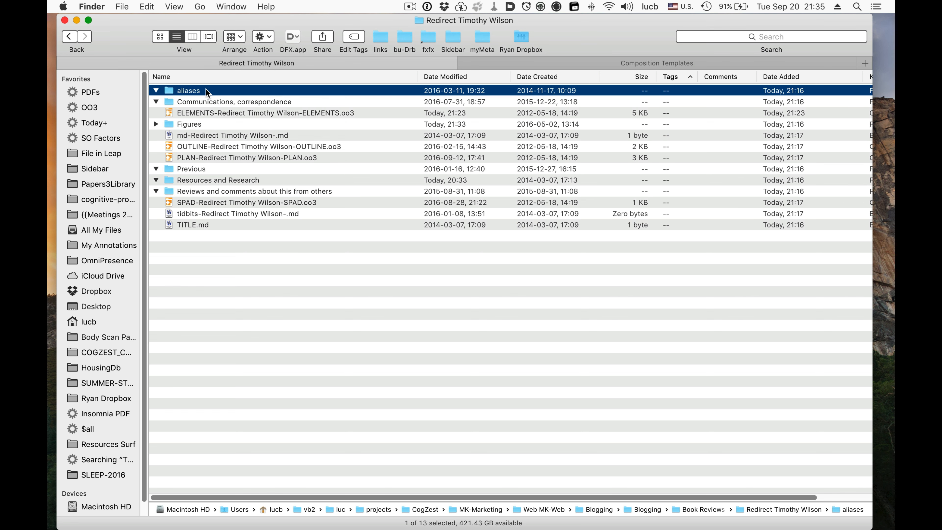
{"action": "left_click", "coordinate": [204, 184]}
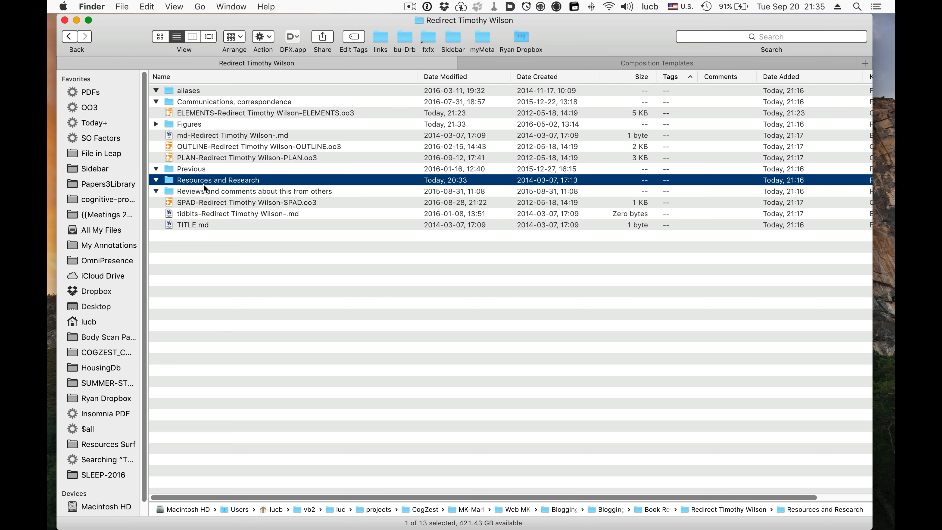
{"action": "key", "text": "Down"}
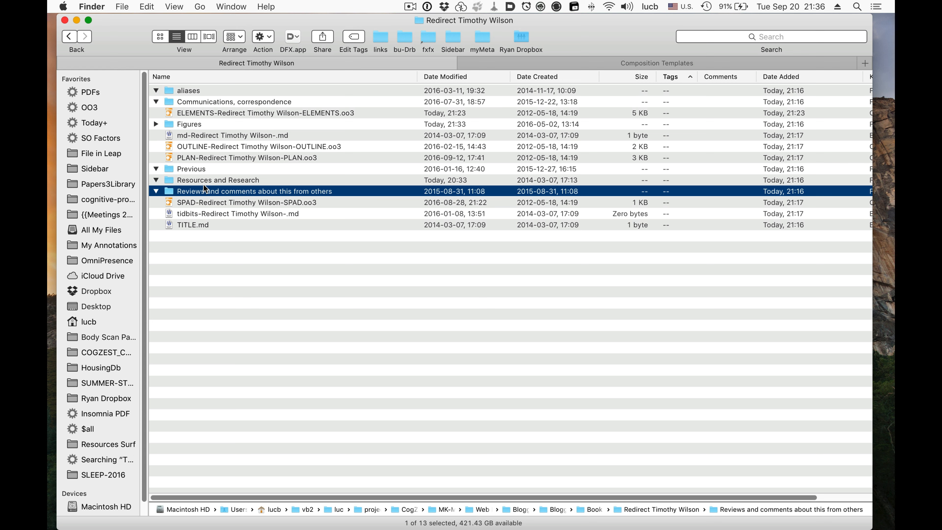
{"action": "key", "text": "Down"}
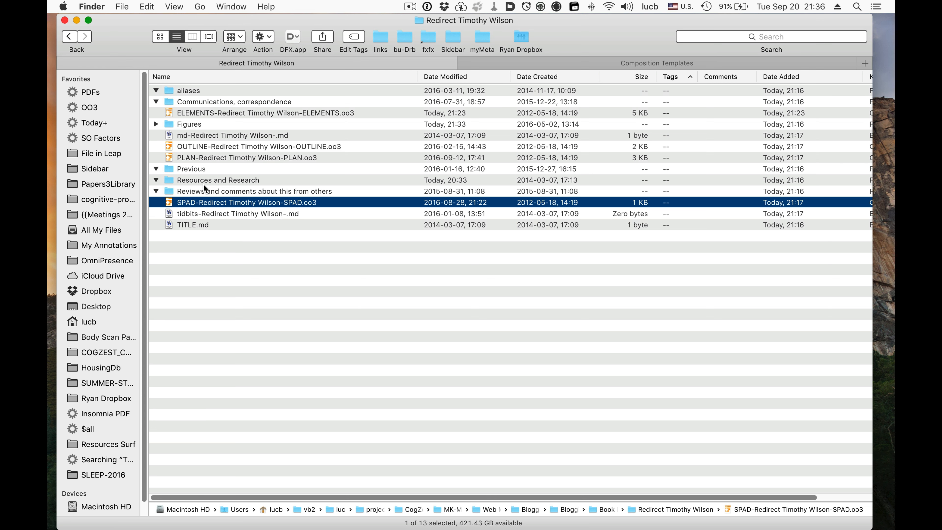
{"action": "key", "text": "Down"}
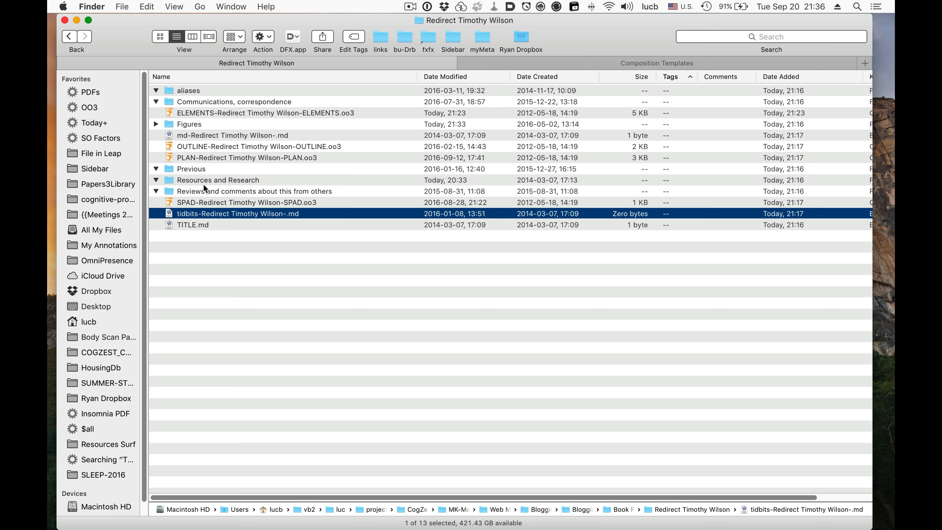
{"action": "key", "text": "Down"}
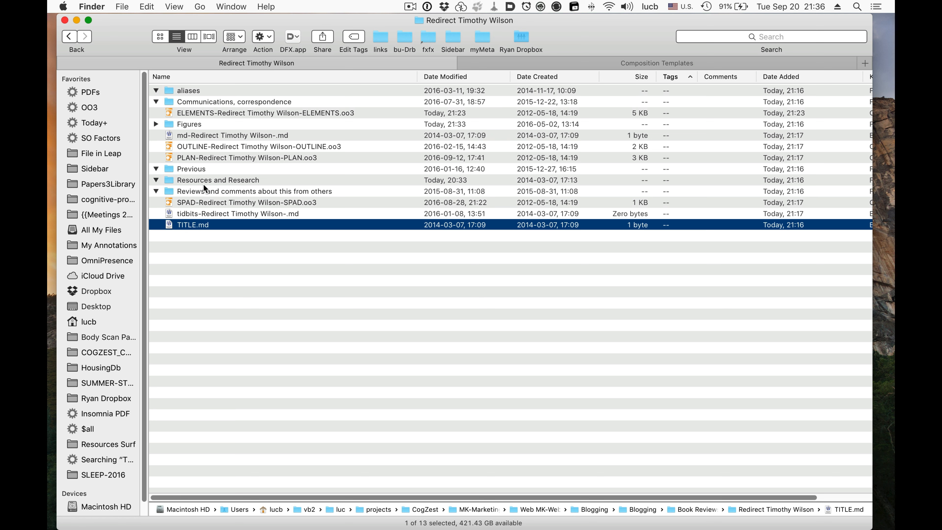
{"action": "left_click", "coordinate": [223, 111]}
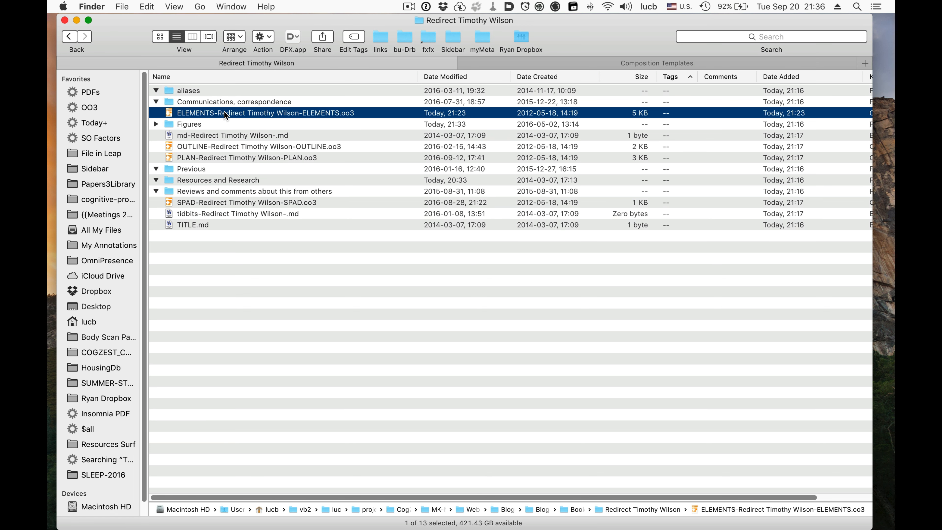
{"action": "left_click", "coordinate": [197, 225]}
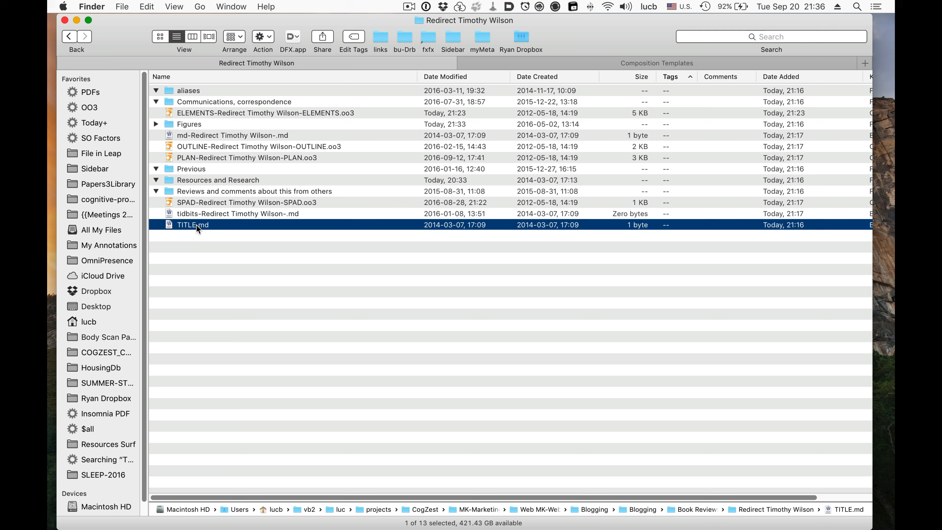